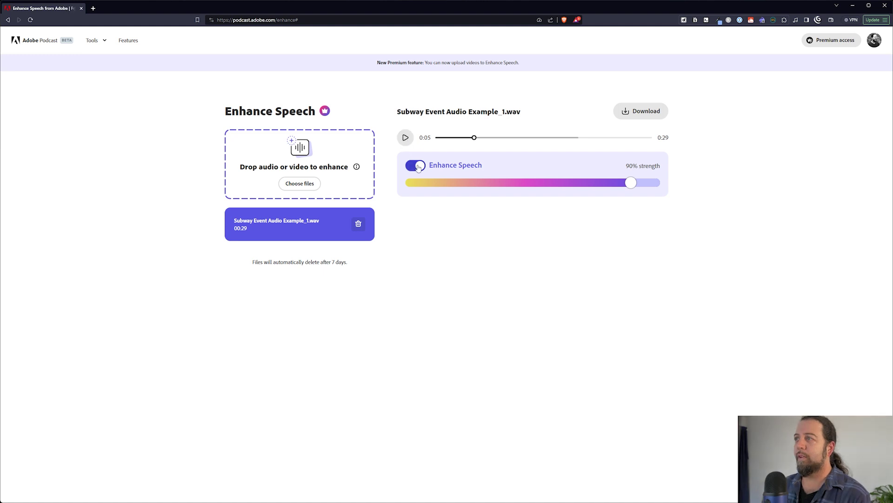
- Compare Example_1.wav with Enhance Speech off and back on at 90%, then stop playback
left_click(406, 138)
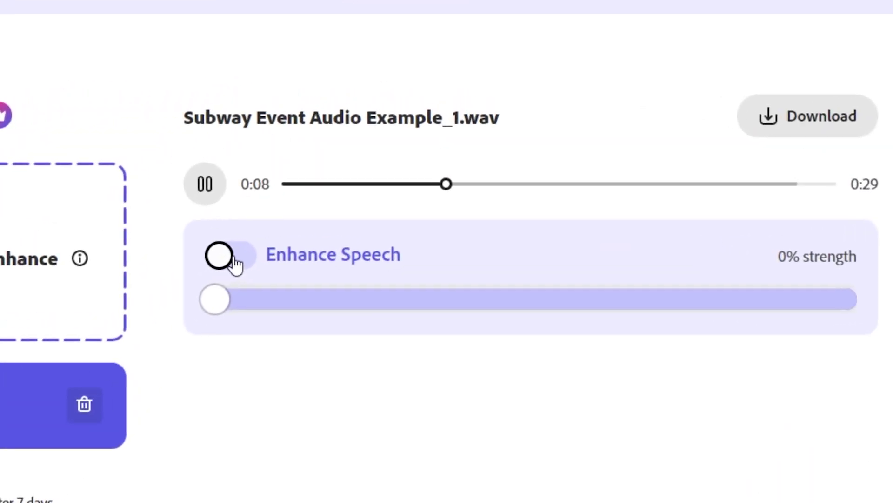
left_click(231, 256)
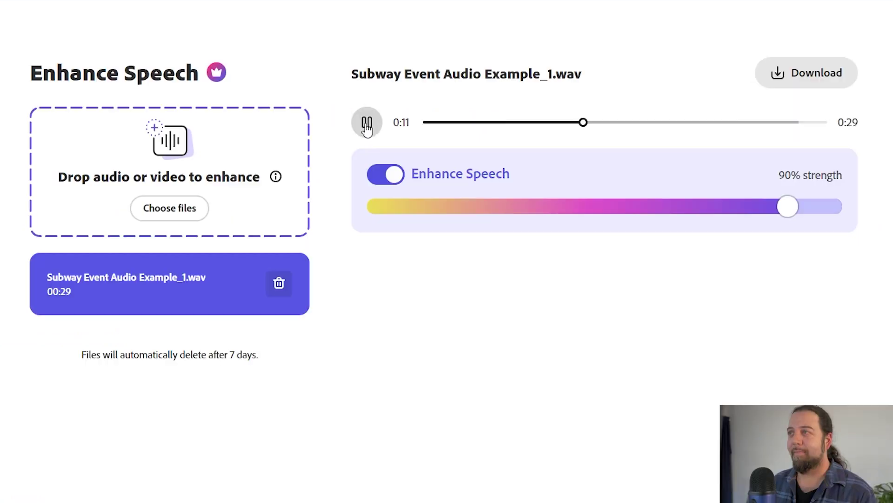
left_click(365, 123)
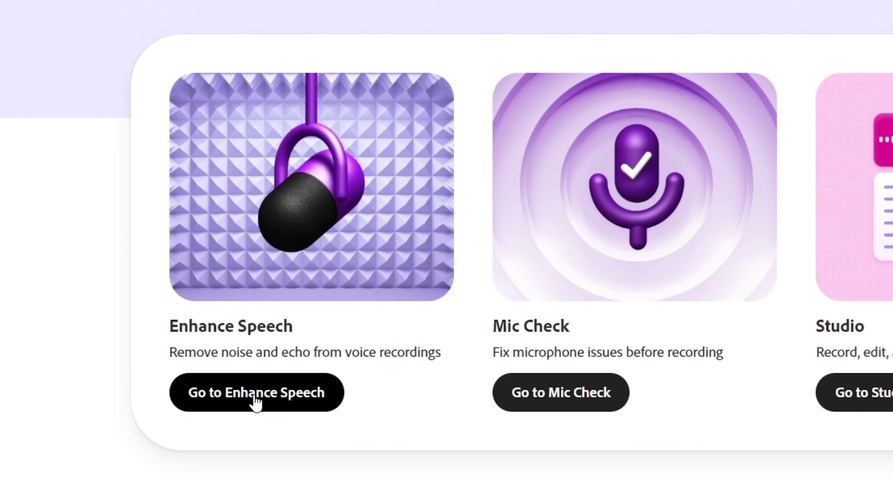
- Open Enhance Speech and upload Subway Event Audio Example_1.wav to it
left_click(256, 393)
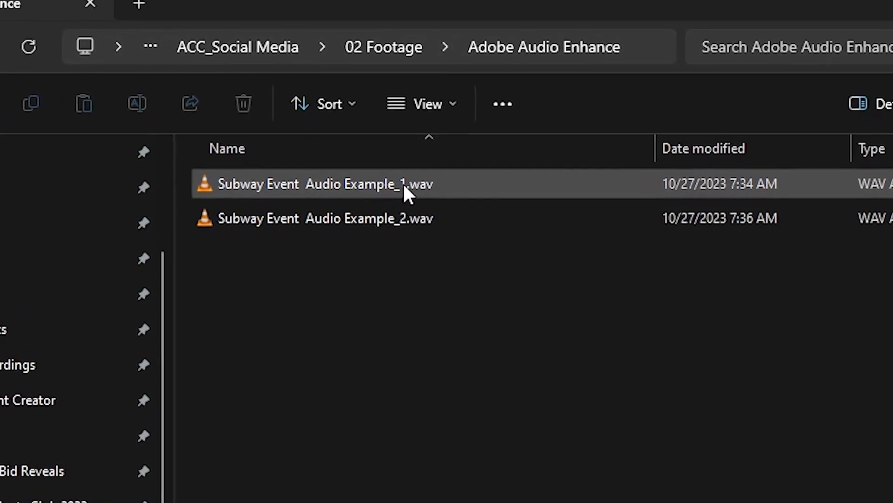
mouse_move(403, 184)
left_mouse_down()
mouse_move(408, 205)
mouse_move(439, 220)
left_mouse_up()
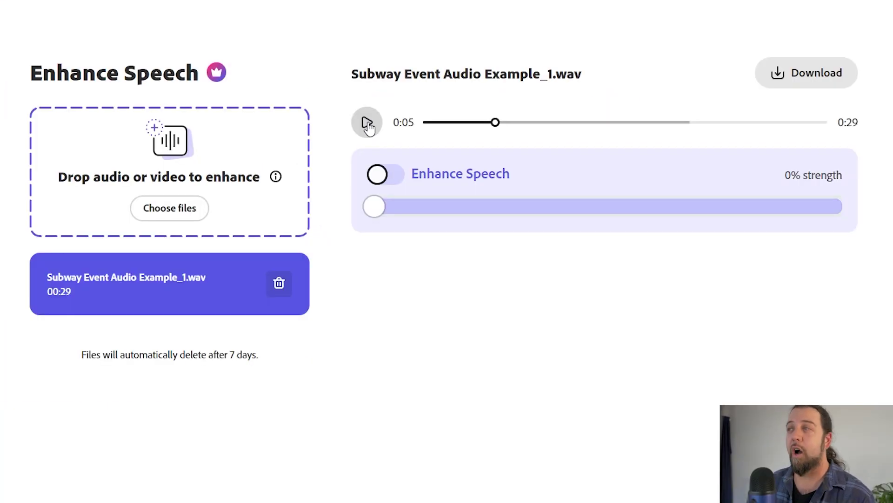
- Play Example_1.wav, toggling enhancement off and on repeatedly, and stop with it on at 90%
left_click(368, 123)
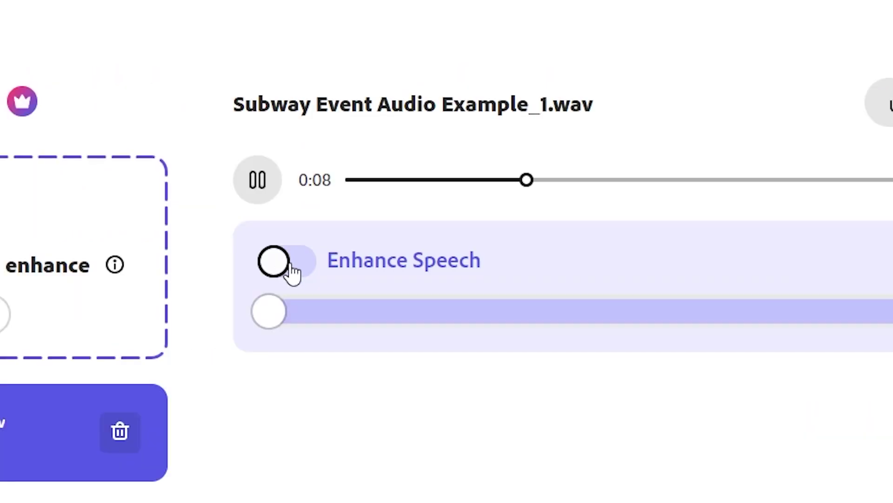
left_click(381, 177)
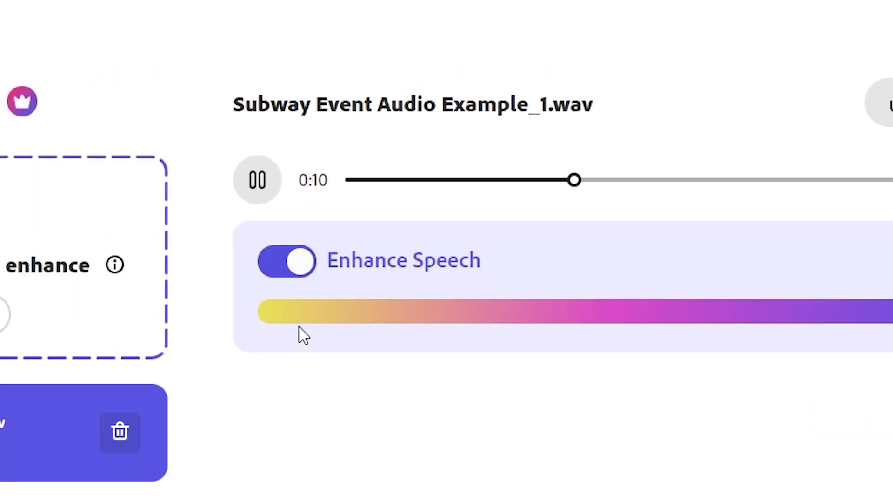
left_click(269, 192)
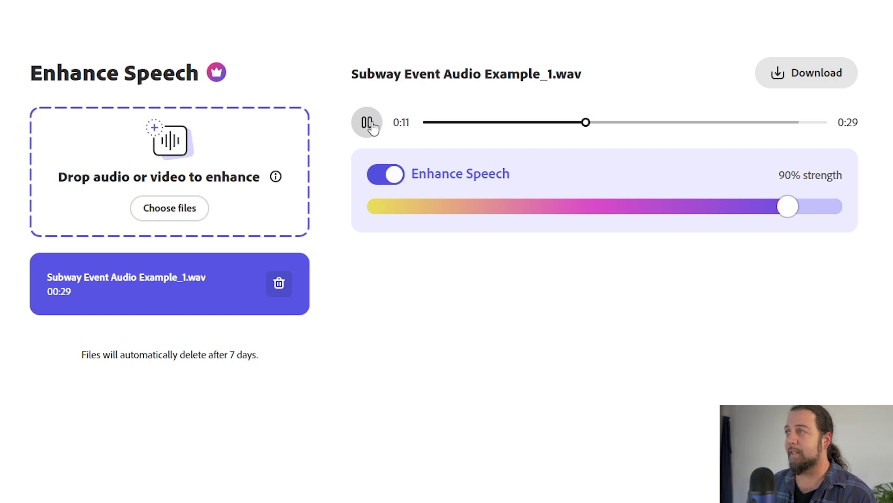
left_click(401, 180)
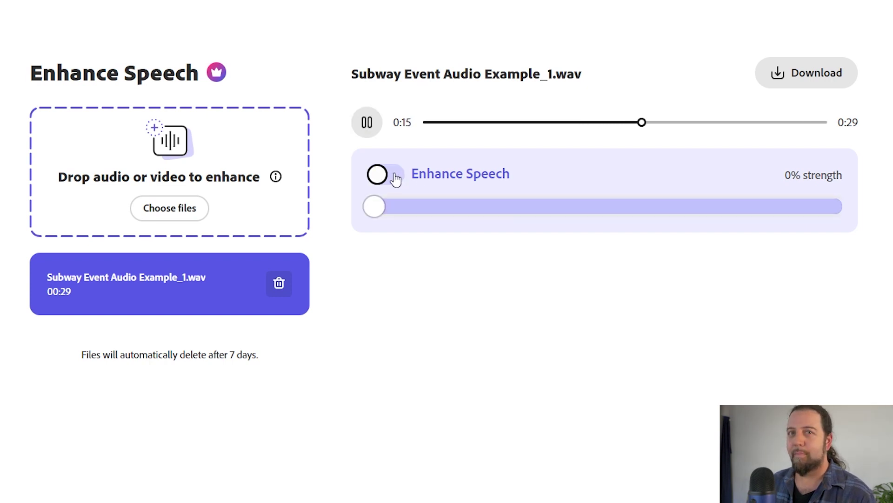
left_click(395, 179)
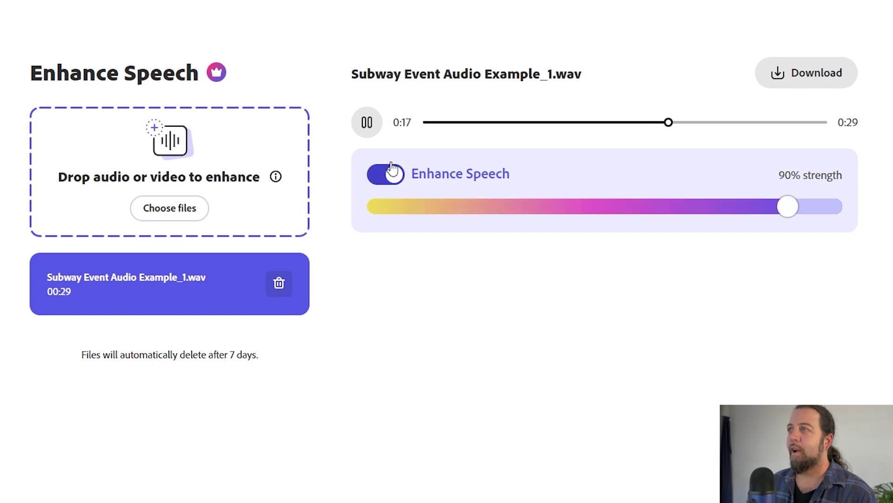
left_click(367, 123)
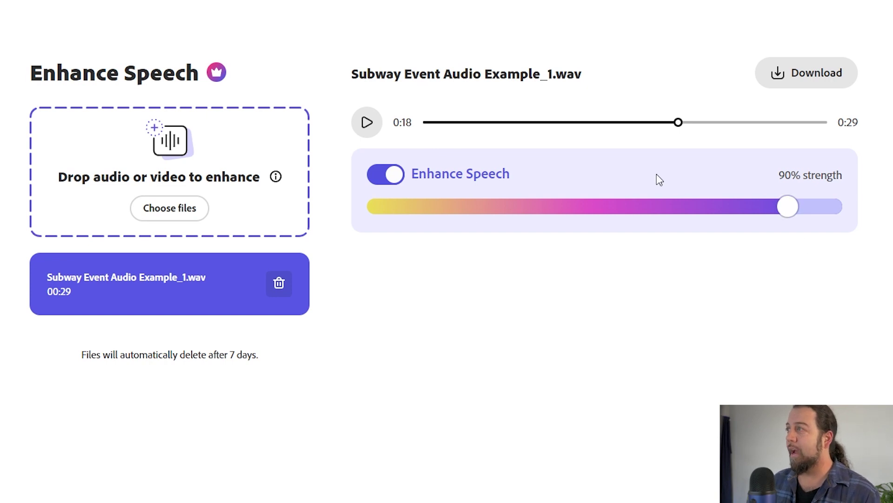
- Replay Example_1.wav from 0:00, sweeping strength from 1% back up to 90%
left_click_drag(679, 124, 426, 124)
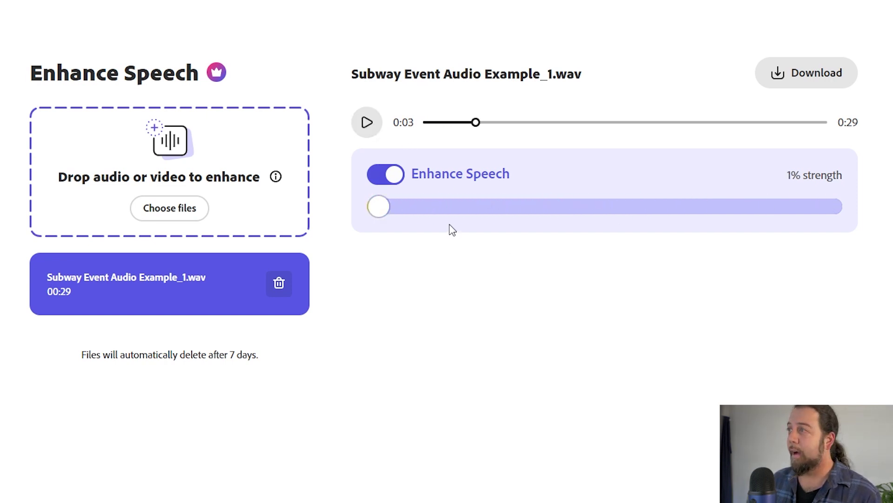
left_click(368, 123)
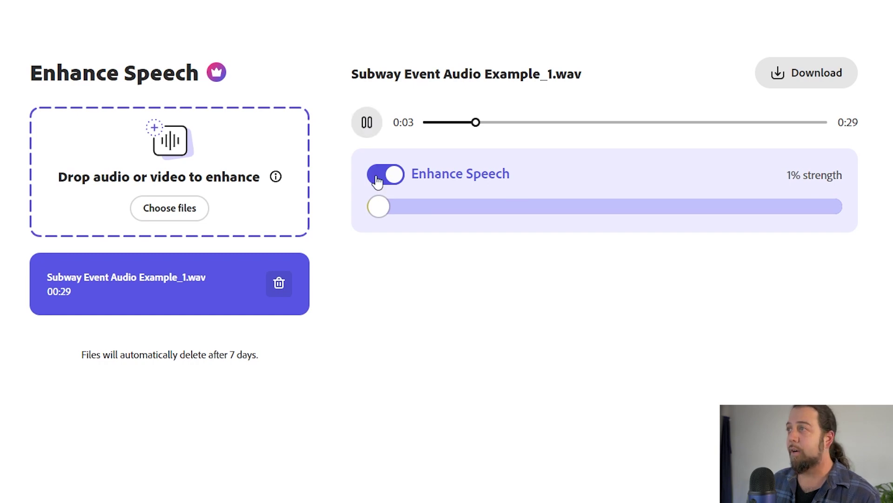
left_click_drag(379, 206, 808, 221)
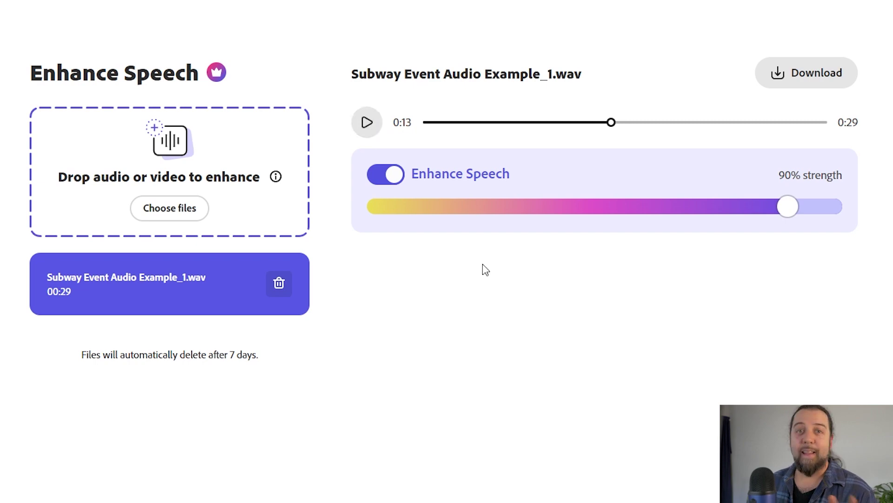
key("alt+Tab")
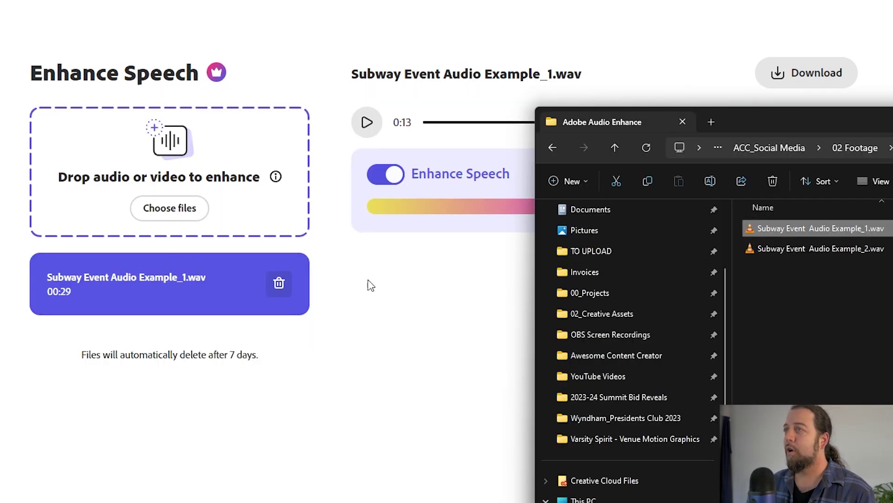
- Drag Subway Event Audio Example_2.wav from the Adobe Audio Enhance folder into Enhance Speech
left_click_drag(821, 248, 210, 153)
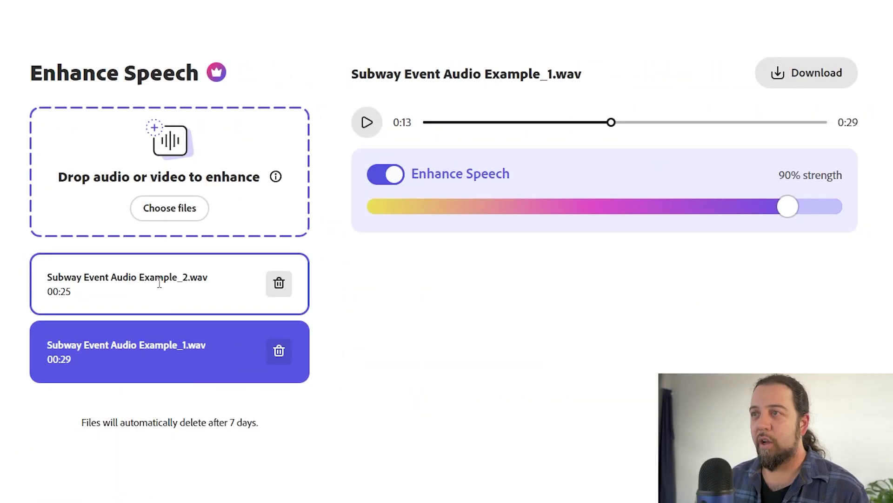
- Select Example_2.wav and compare it twice with enhancement off and on
left_click(159, 282)
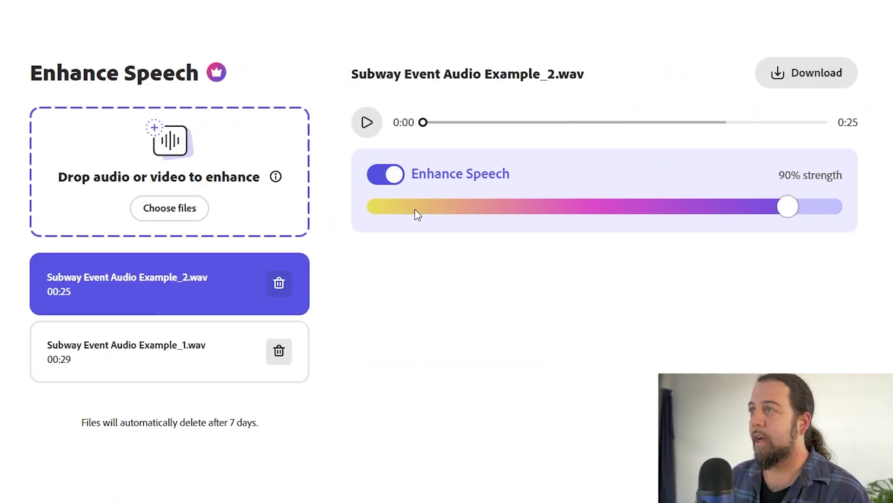
left_click(387, 176)
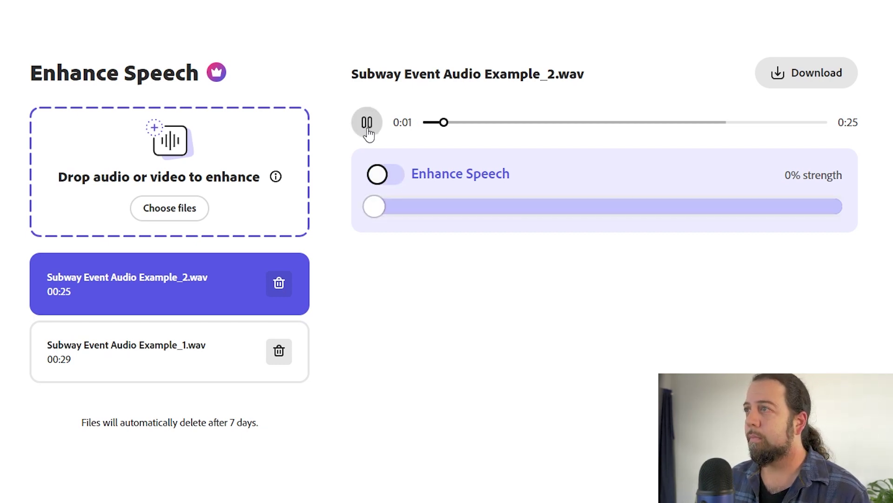
left_click(388, 175)
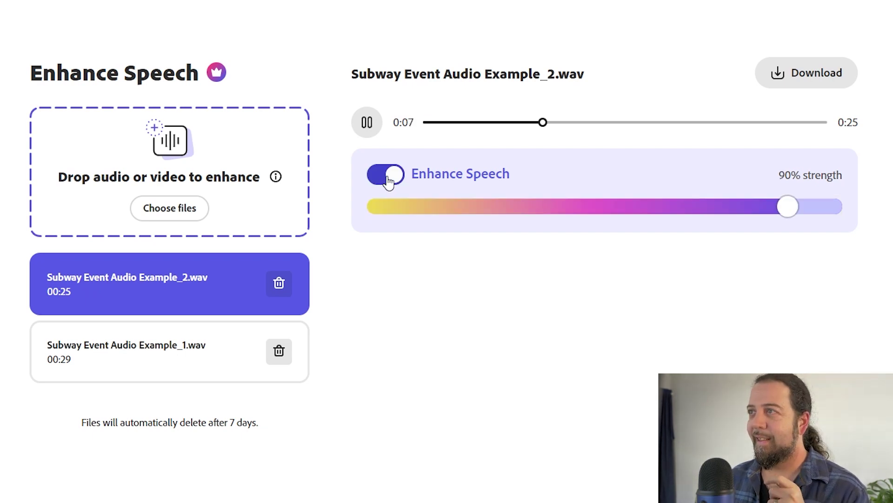
left_click(393, 179)
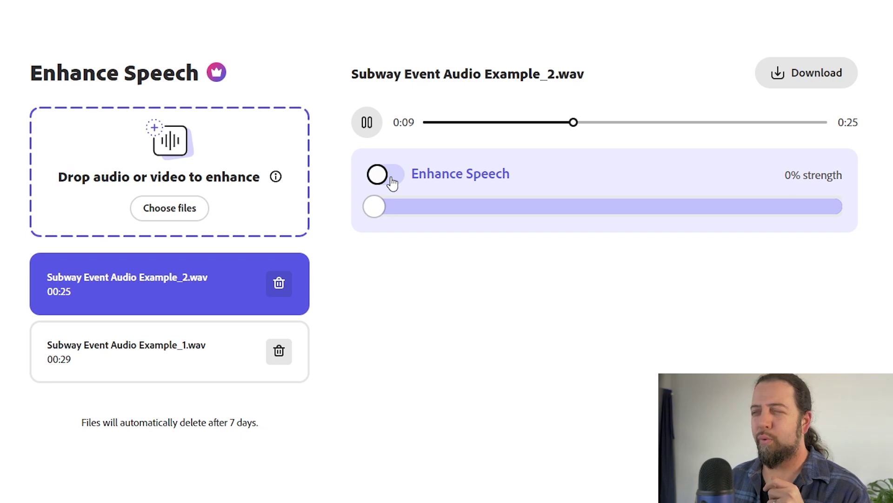
left_click(392, 180)
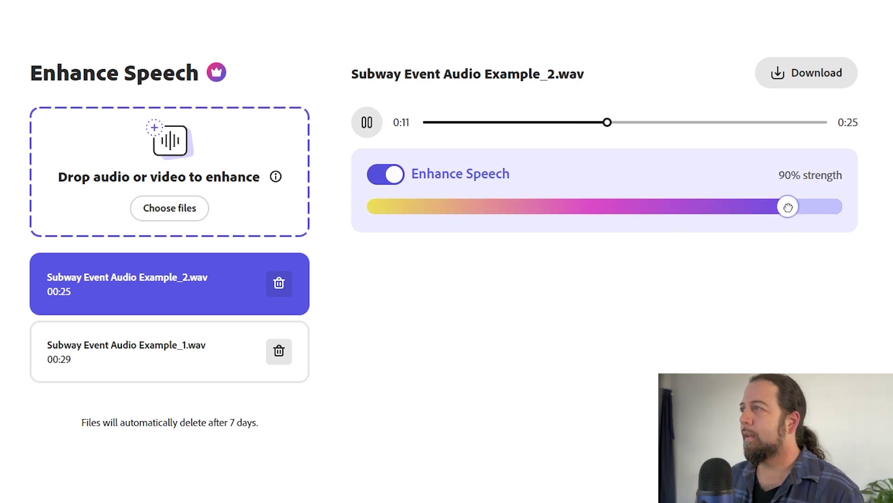
- Try strengths up to about 97%, compare once more, and stop at 92%
mouse_move(788, 207)
left_mouse_down()
mouse_move(549, 210)
mouse_move(835, 209)
mouse_move(825, 218)
left_mouse_up()
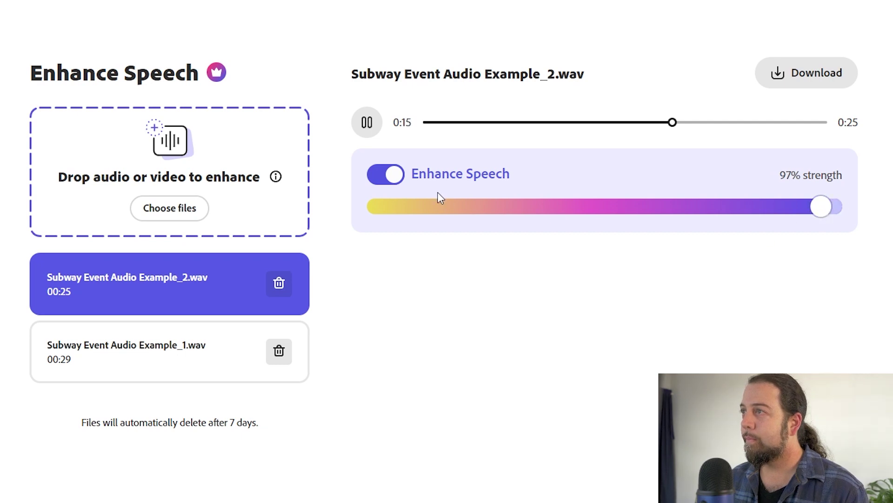
left_click(394, 181)
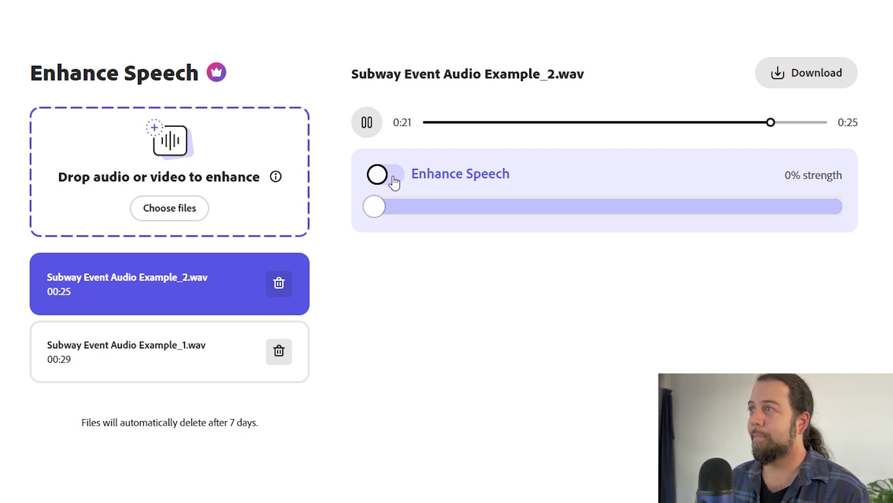
left_click(394, 179)
left_click(368, 131)
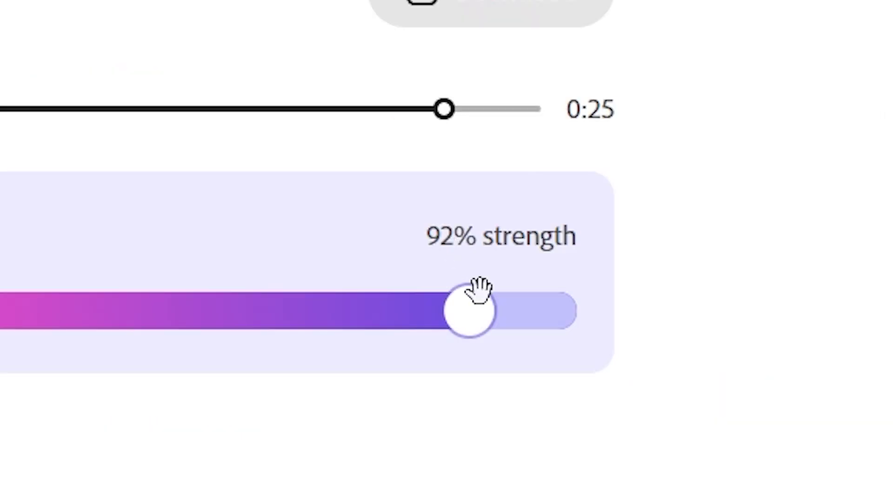
- Set Example_2 strength to 85% and download it as Subway Event Audio Example_2-enhanced-85p.wav
left_click_drag(801, 202, 768, 203)
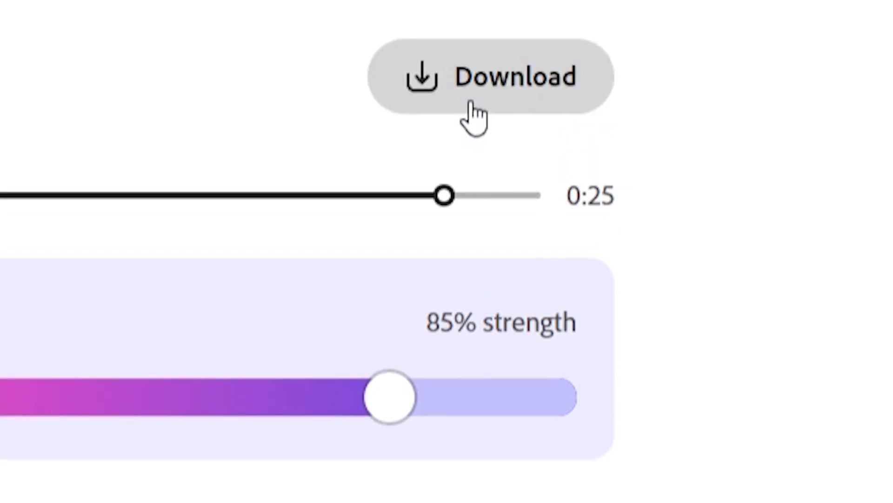
left_click(467, 47)
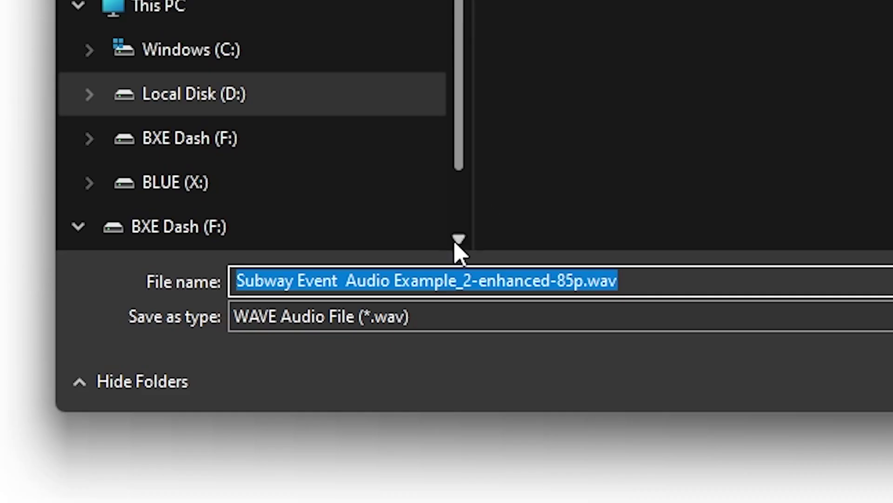
left_click(202, 387)
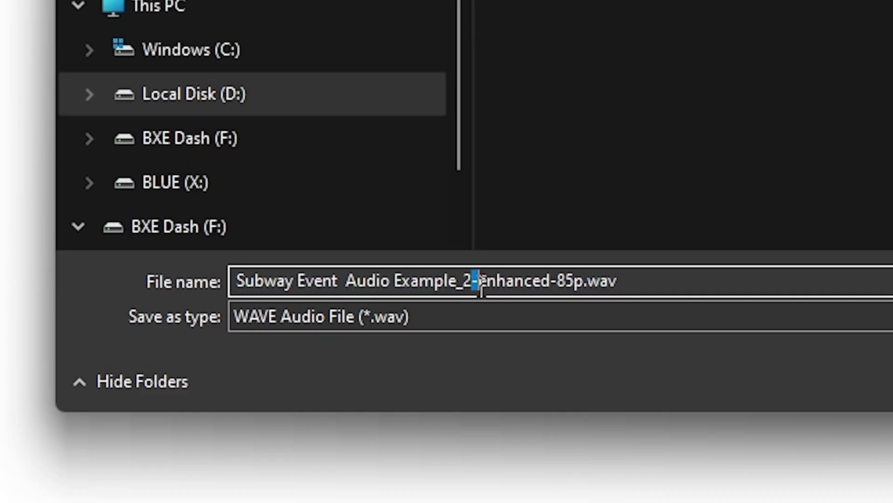
left_click_drag(472, 282, 581, 286)
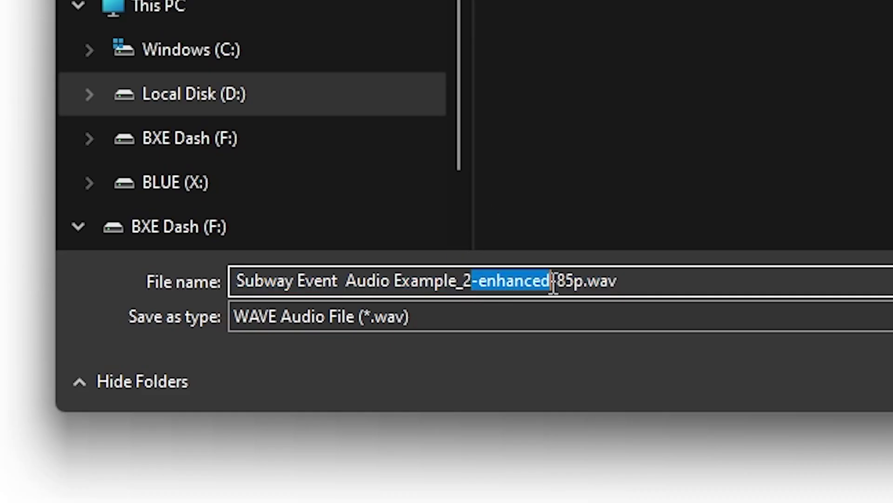
left_click(581, 286)
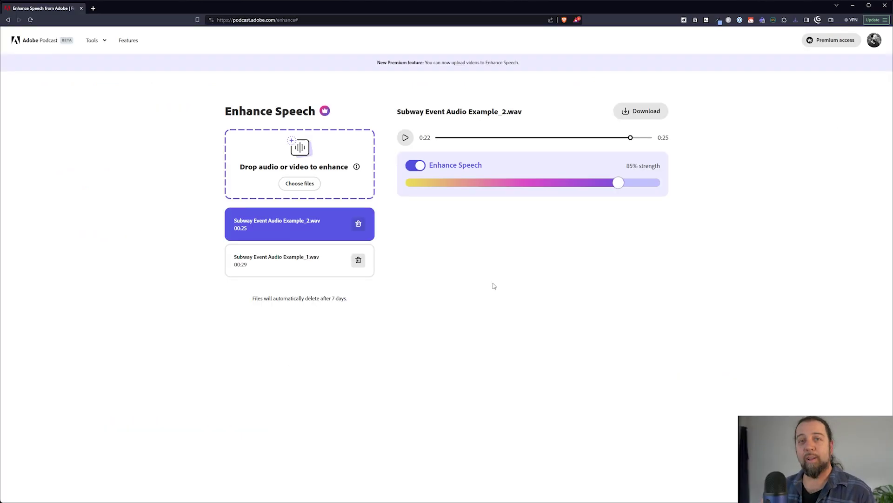
key("alt+Tab")
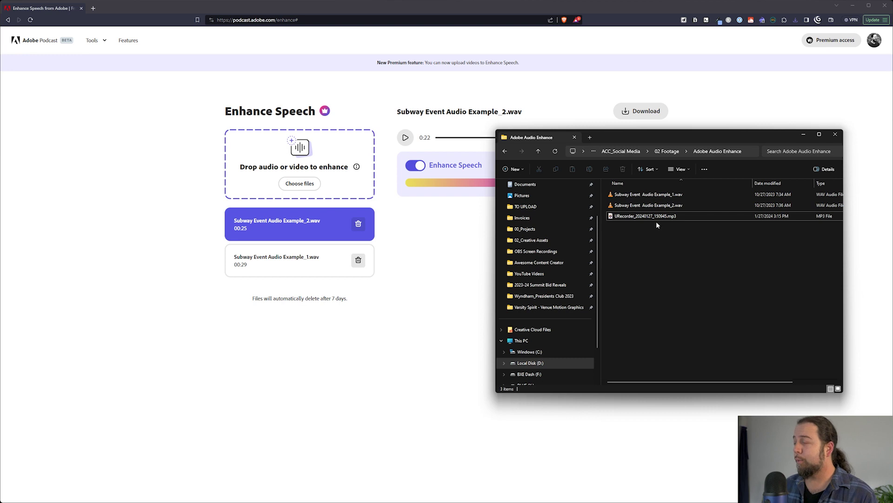
- Upload URecorder_20240127_150945.mp3 to Enhance Speech and preview the original in Media Player
left_click(652, 217)
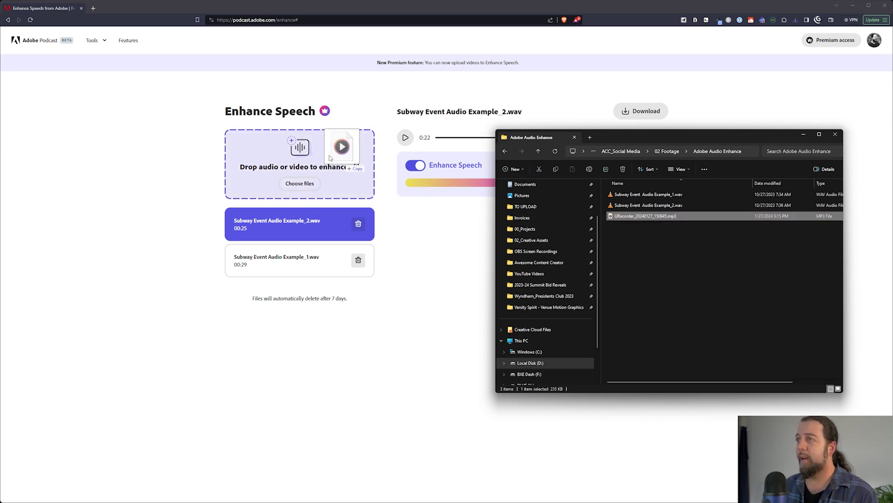
left_click_drag(653, 219, 293, 147)
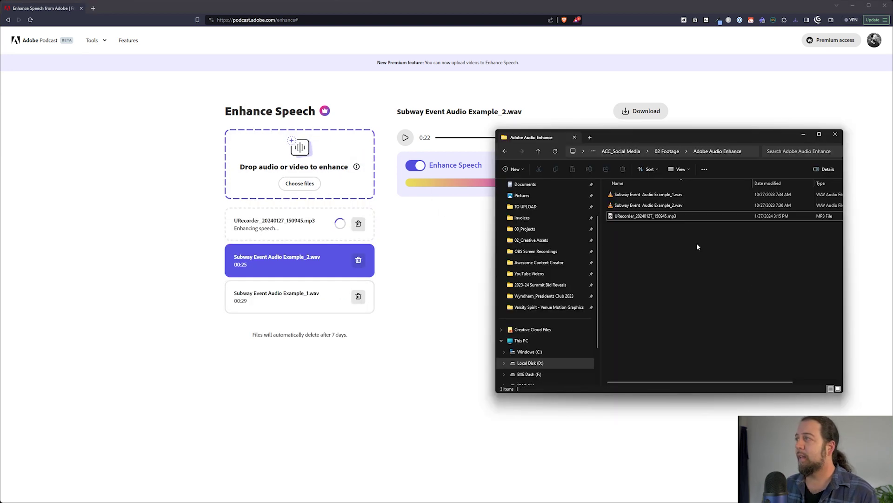
double_click(663, 216)
left_click_drag(381, 74, 400, 79)
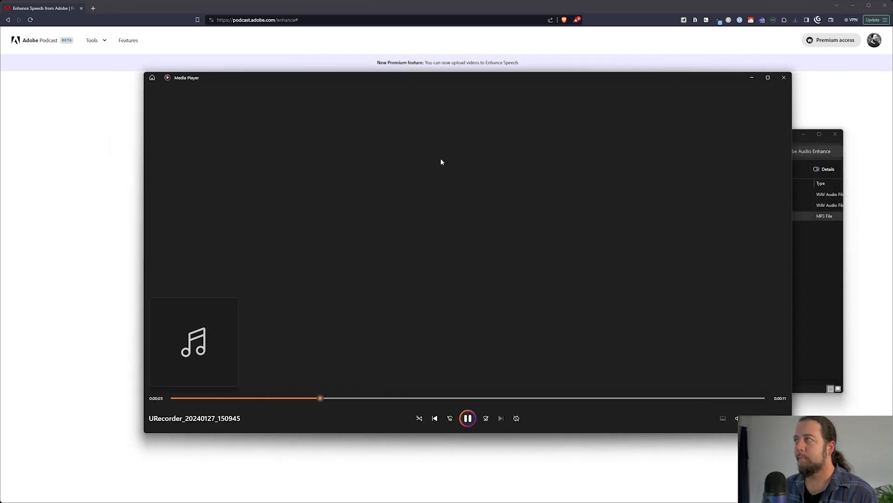
left_click_drag(583, 81, 551, 86)
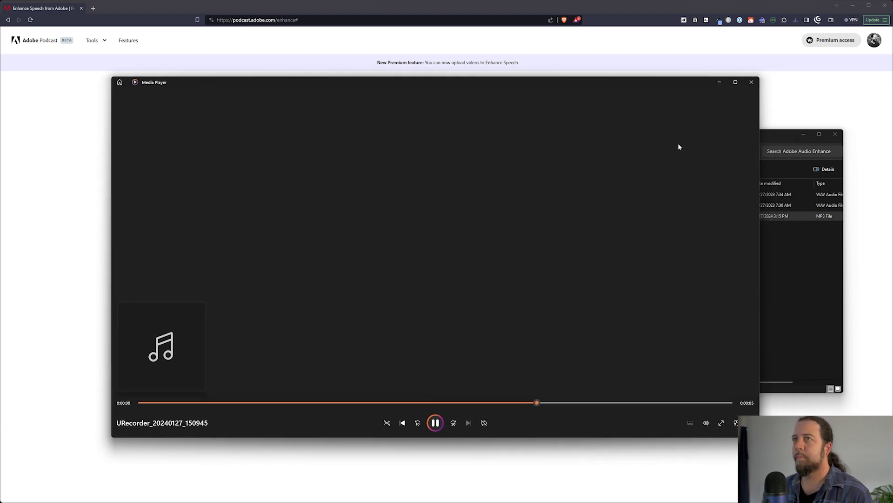
- Close Media Player and play the URecorder mp3 with strength lowered to about 74%
left_click(754, 83)
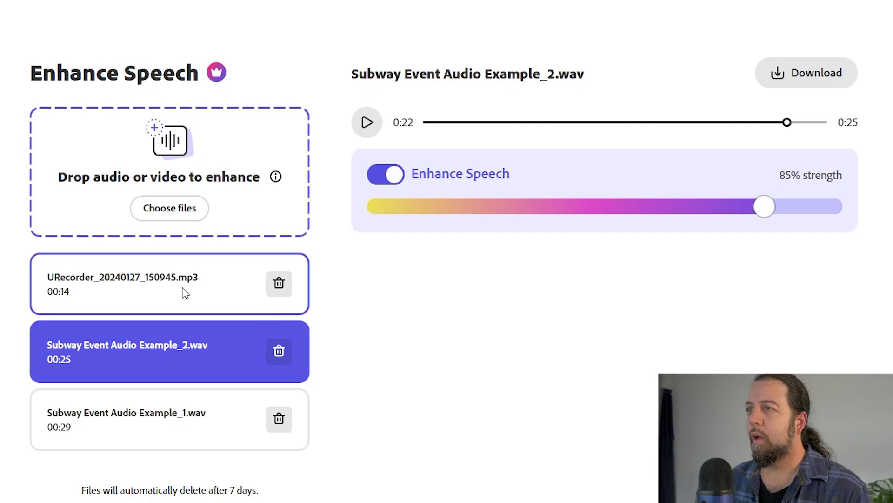
left_click(178, 290)
left_click(367, 125)
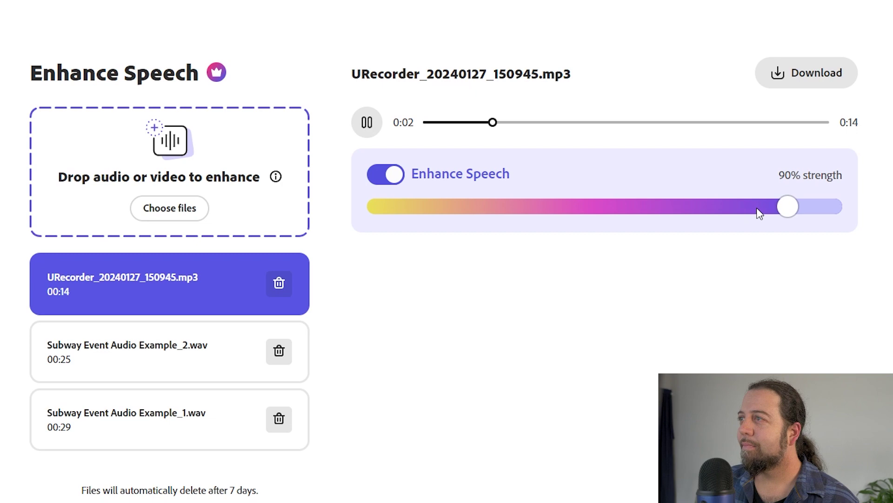
left_click_drag(786, 209, 719, 208)
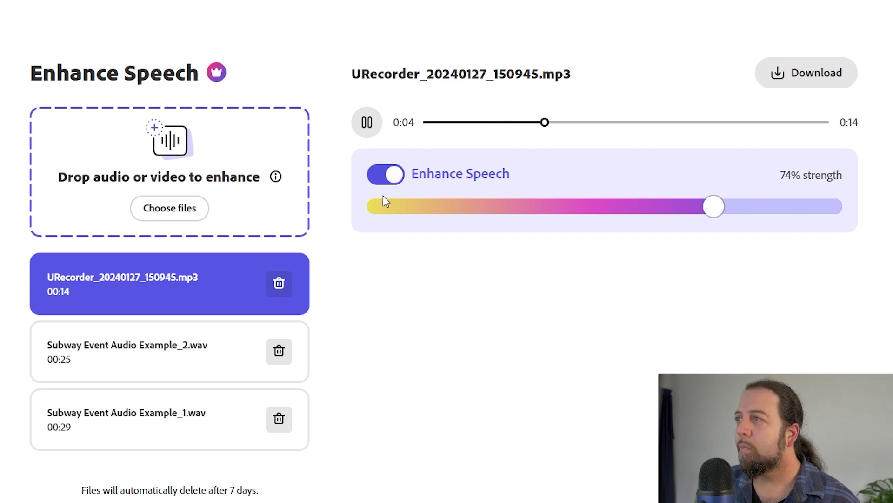
- Compare the URecorder mp3 with enhancement off and on, then fine-tune strength to 73%
left_click(381, 179)
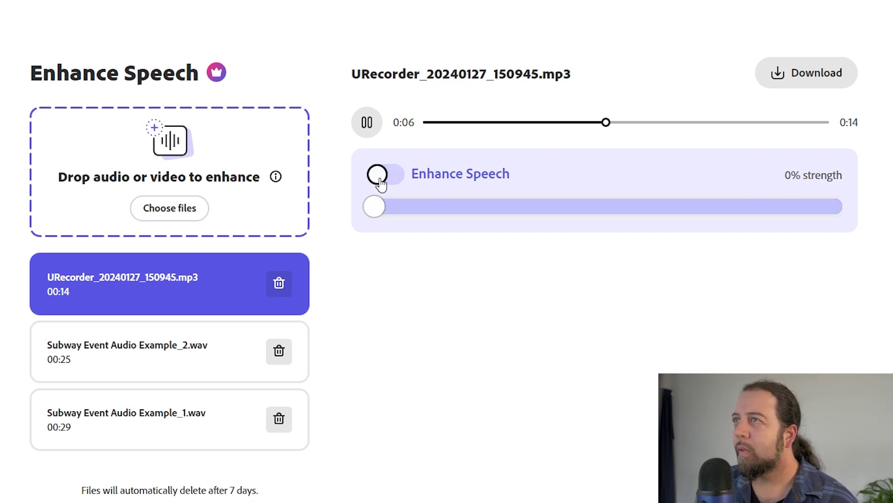
left_click(381, 176)
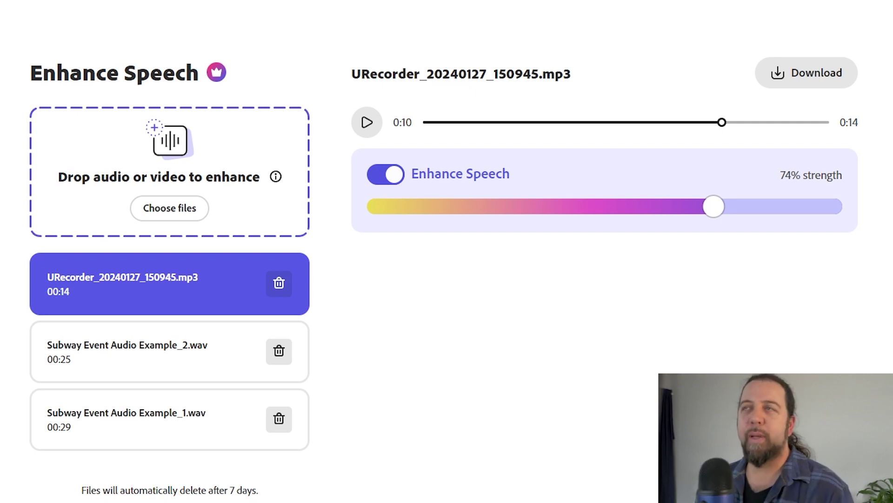
mouse_move(726, 207)
left_mouse_down()
mouse_move(802, 205)
mouse_move(695, 212)
left_mouse_up()
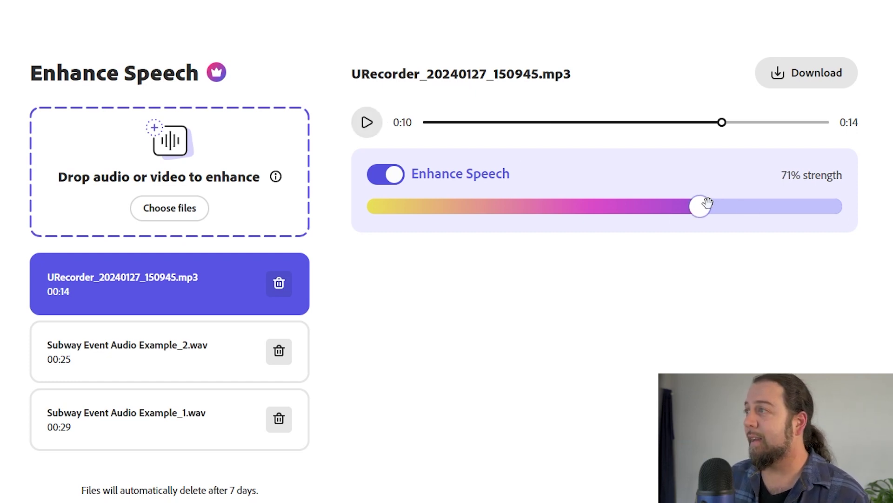
mouse_move(708, 203)
left_mouse_down()
mouse_move(598, 205)
mouse_move(711, 208)
left_mouse_up()
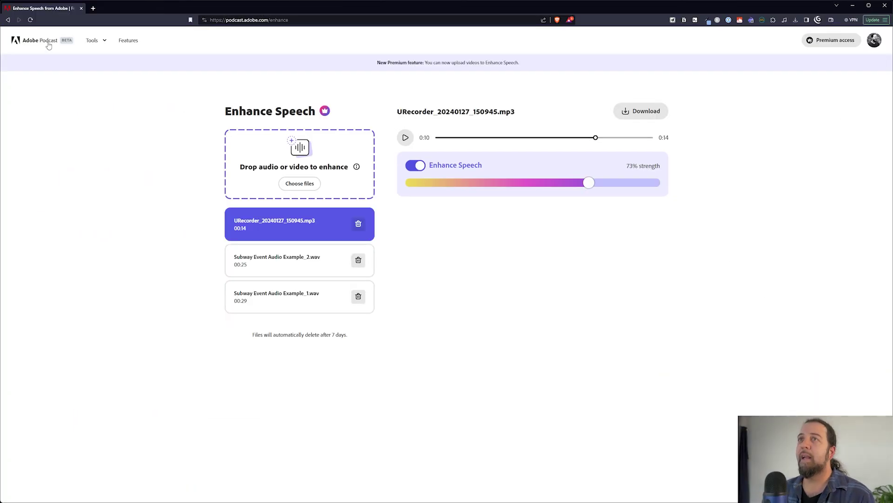
- Return to the Adobe Podcast home page using the Adobe Podcast logo
left_click(48, 42)
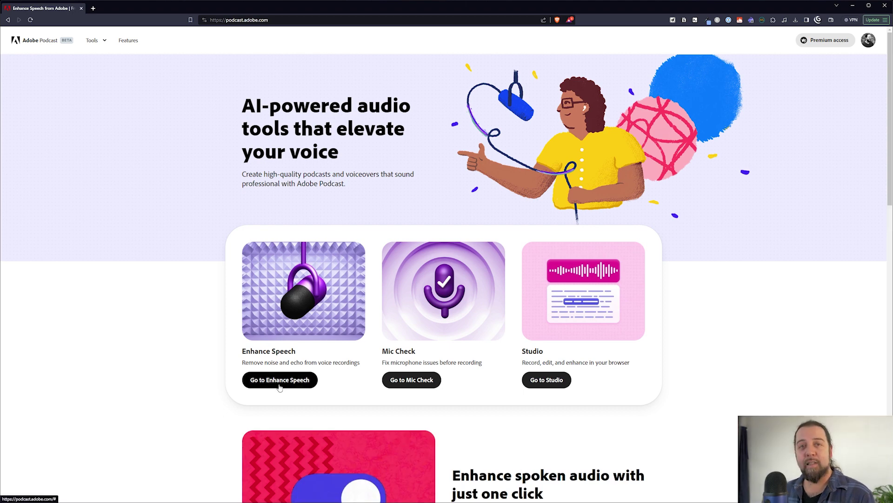